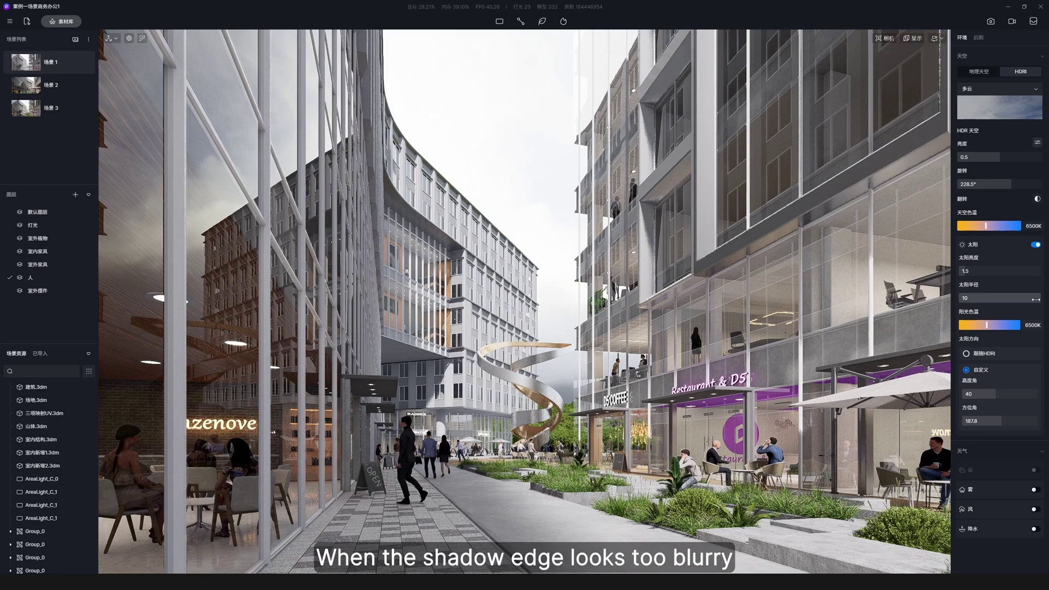
Set the sun radius to 5 for sharper shadows
drag(1035, 300, 1006, 298)
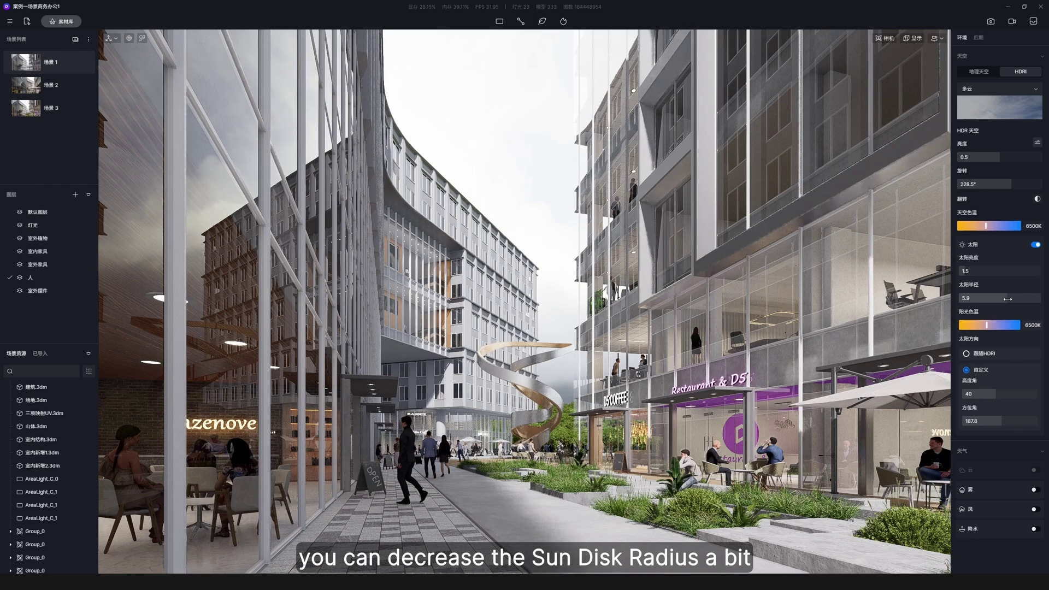
click(1008, 299)
text(5)
key(Return)
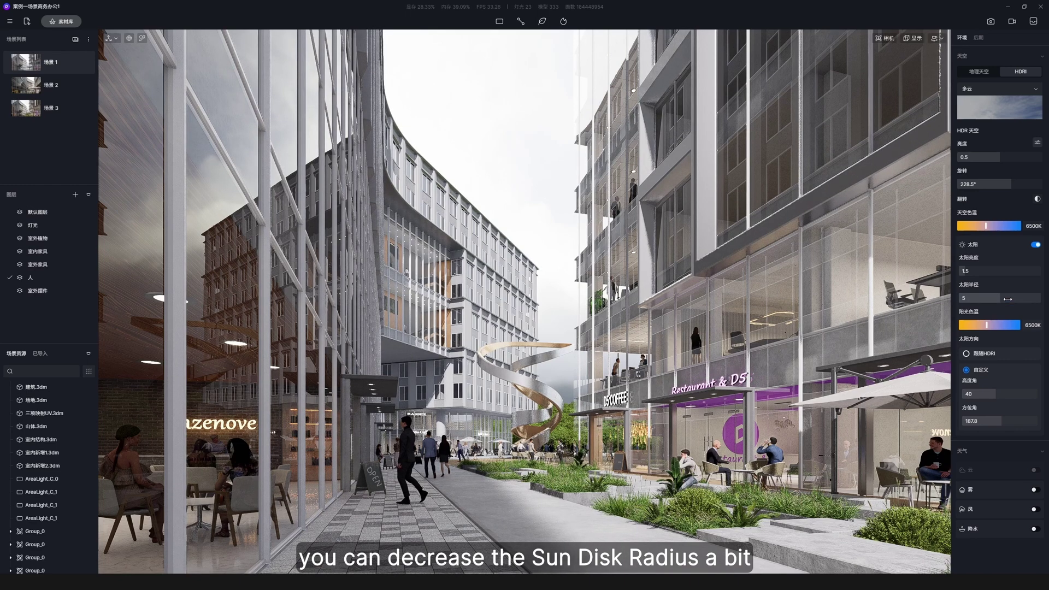
Enable fog with intensity 0.37 and a start distance of 100m
click(1031, 489)
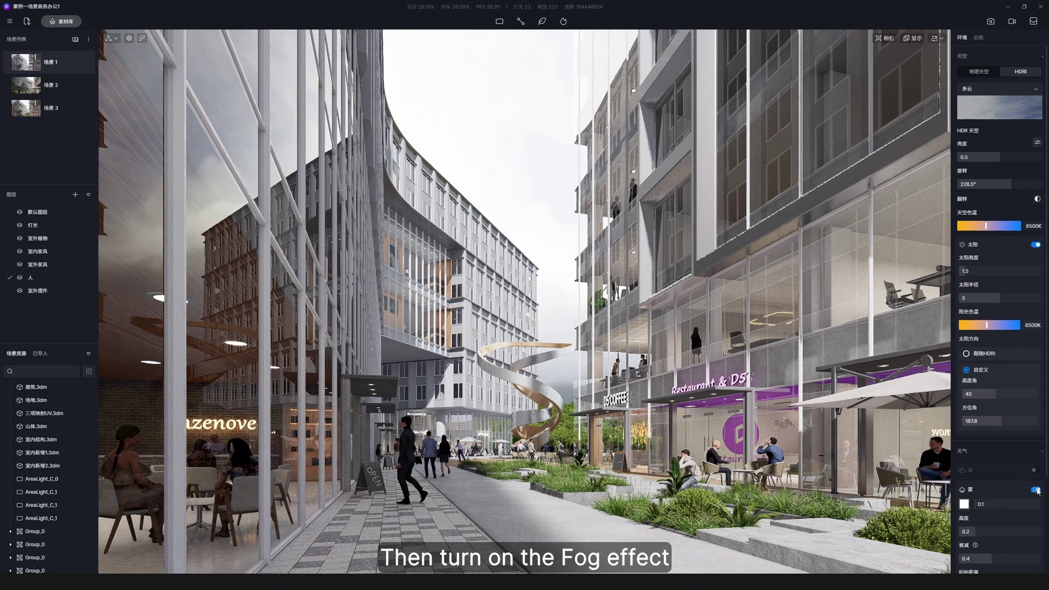
scroll(1010, 437, down, 3)
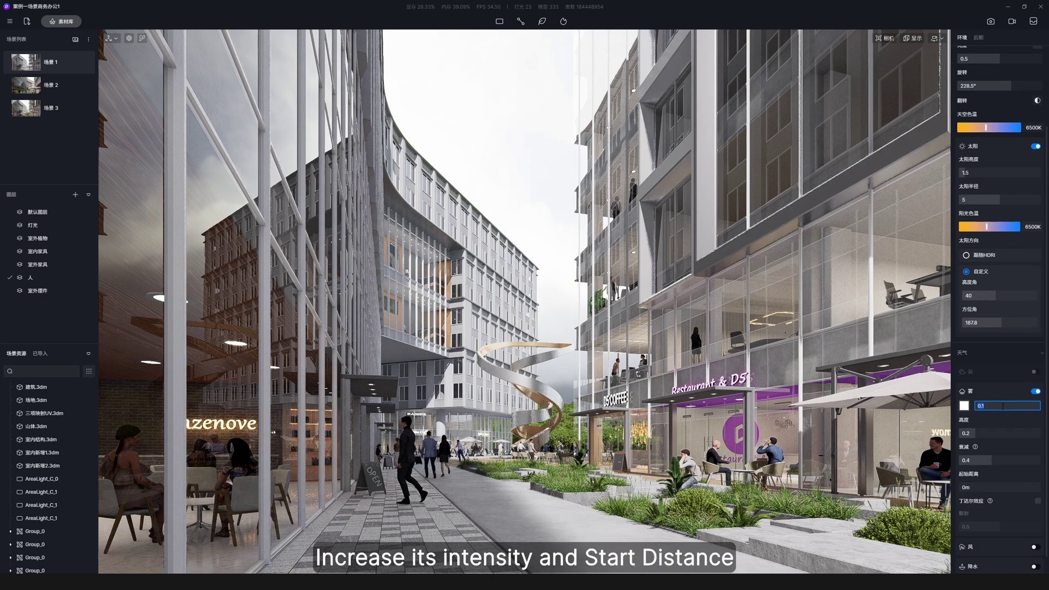
double_click(976, 407)
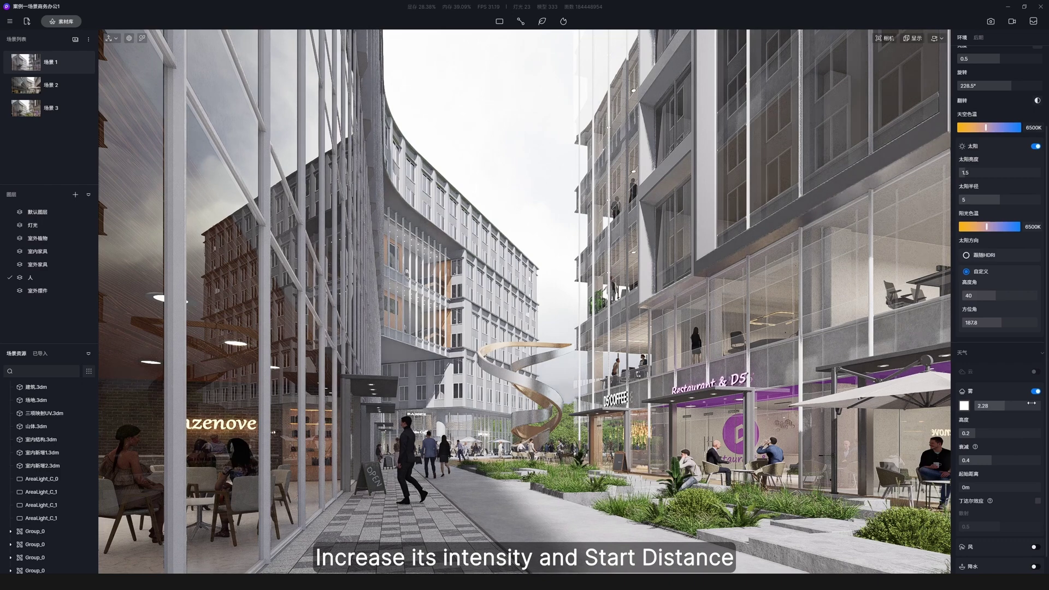
text(5)
drag(1016, 406, 994, 407)
double_click(1000, 406)
text(0.37)
key(Return)
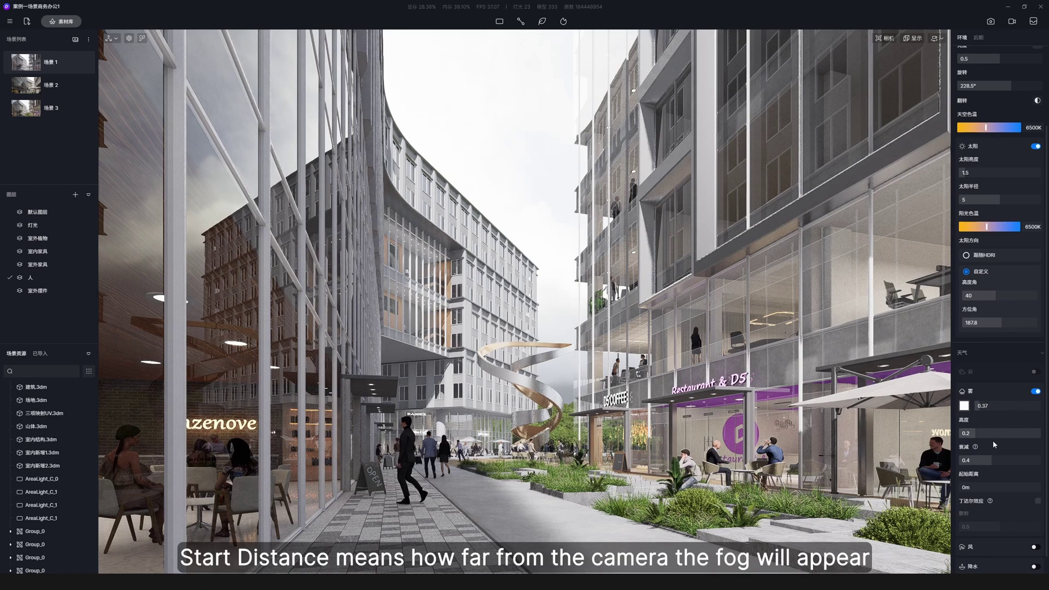
drag(961, 487, 1005, 486)
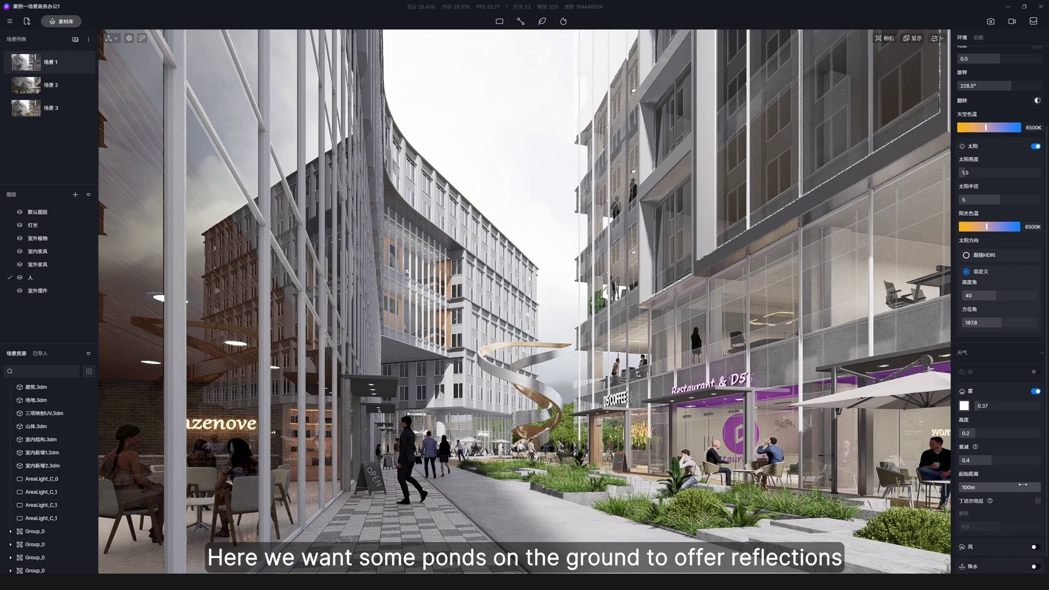
Turn on precipitation with rain strength 0 and puddles lowered to about 0.33
scroll(1023, 484, down, 3)
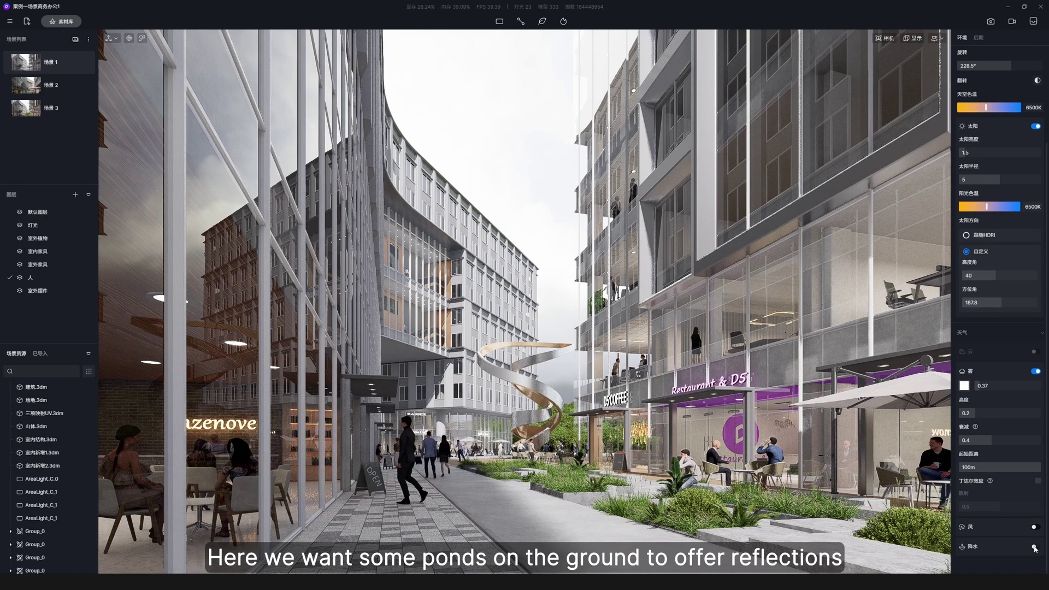
click(1035, 465)
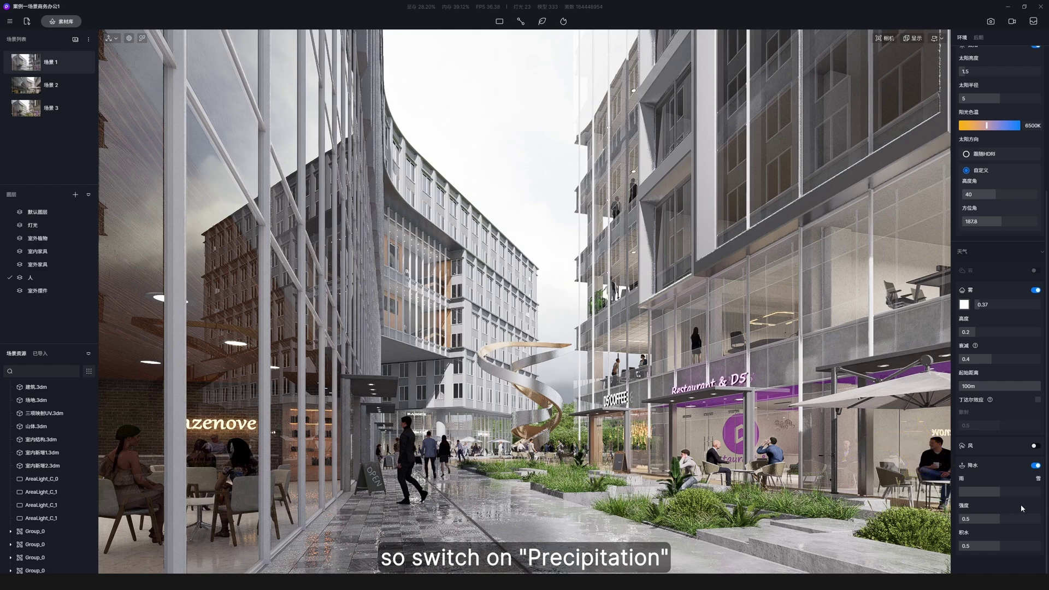
drag(1009, 519, 923, 520)
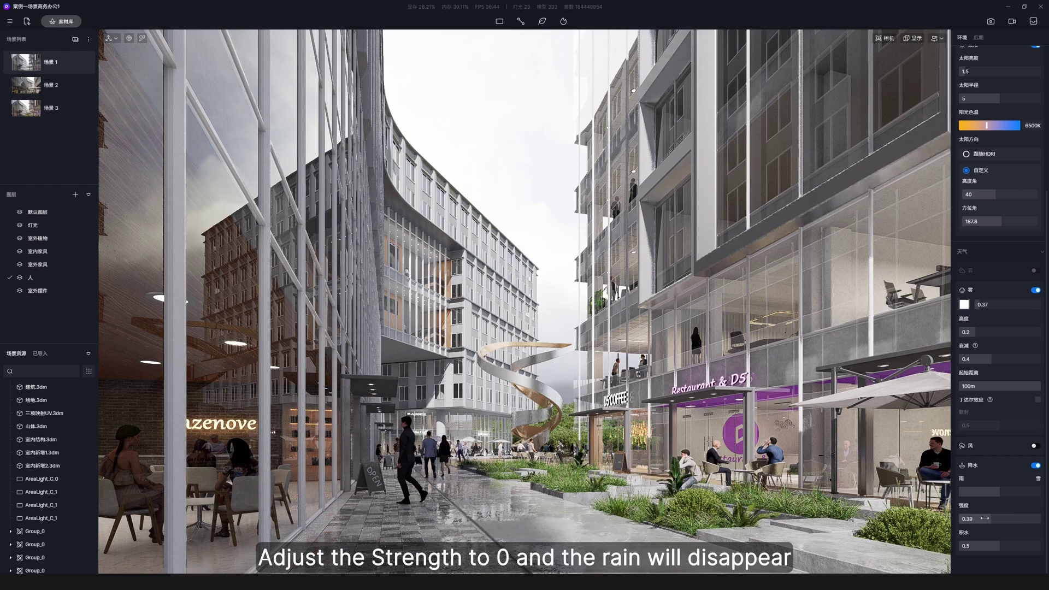
click(999, 546)
drag(999, 546, 987, 544)
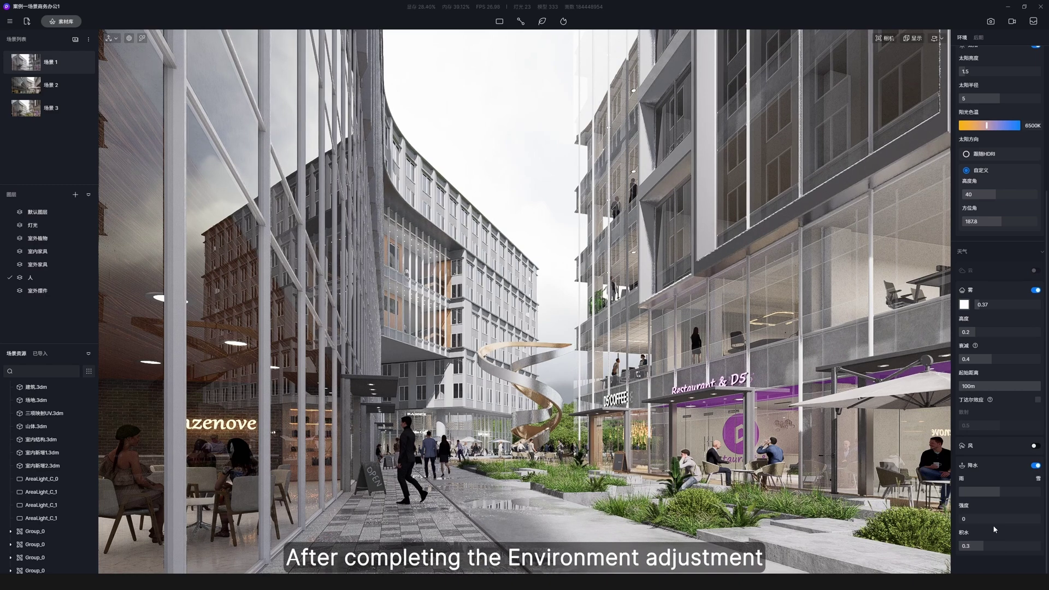
scroll(999, 459, up, 3)
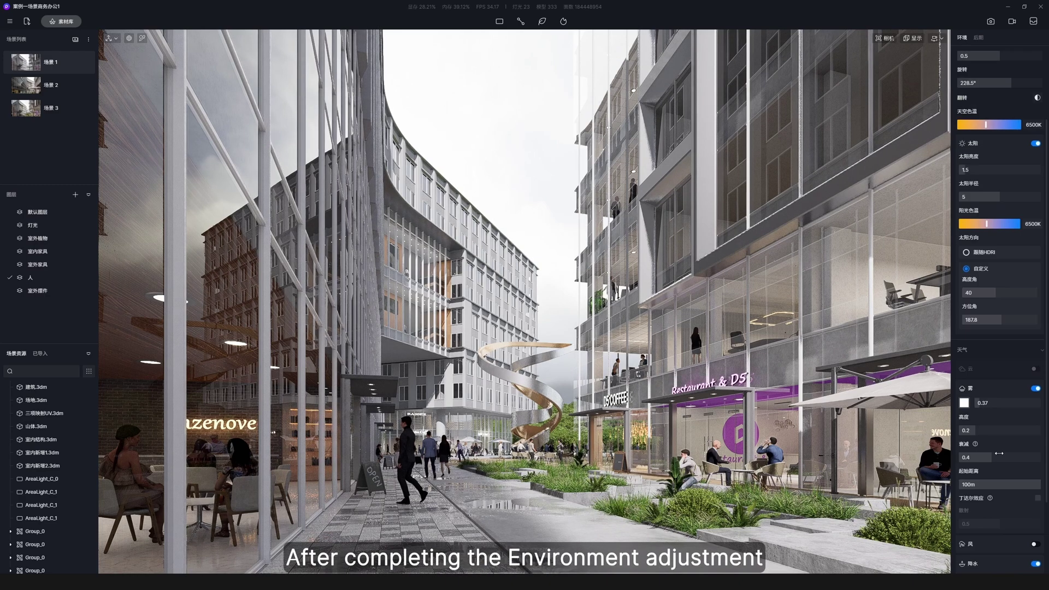
Set the post-processing exposure to -0.17
click(975, 40)
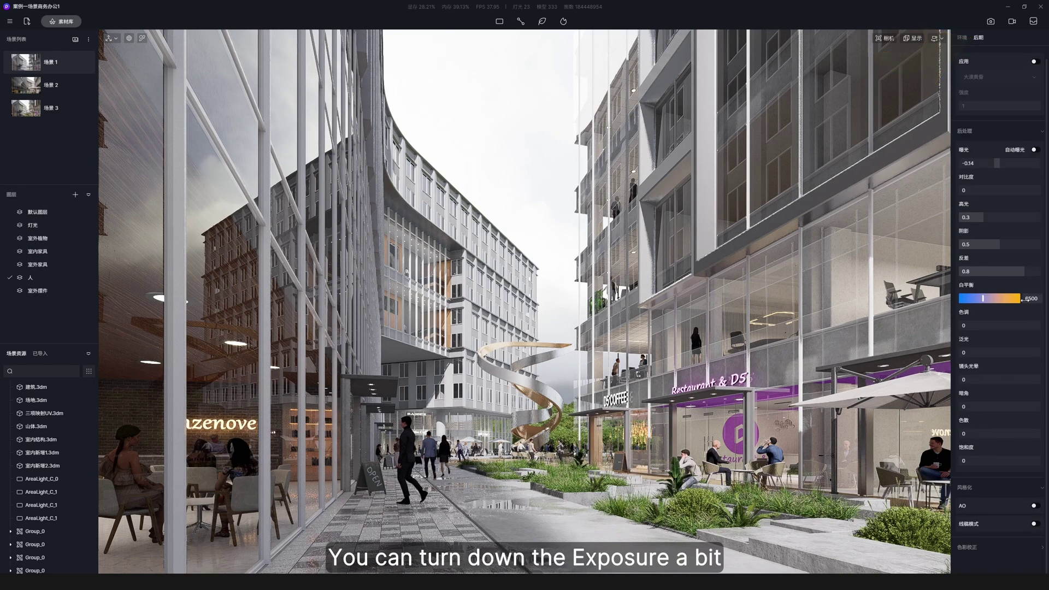
click(1000, 163)
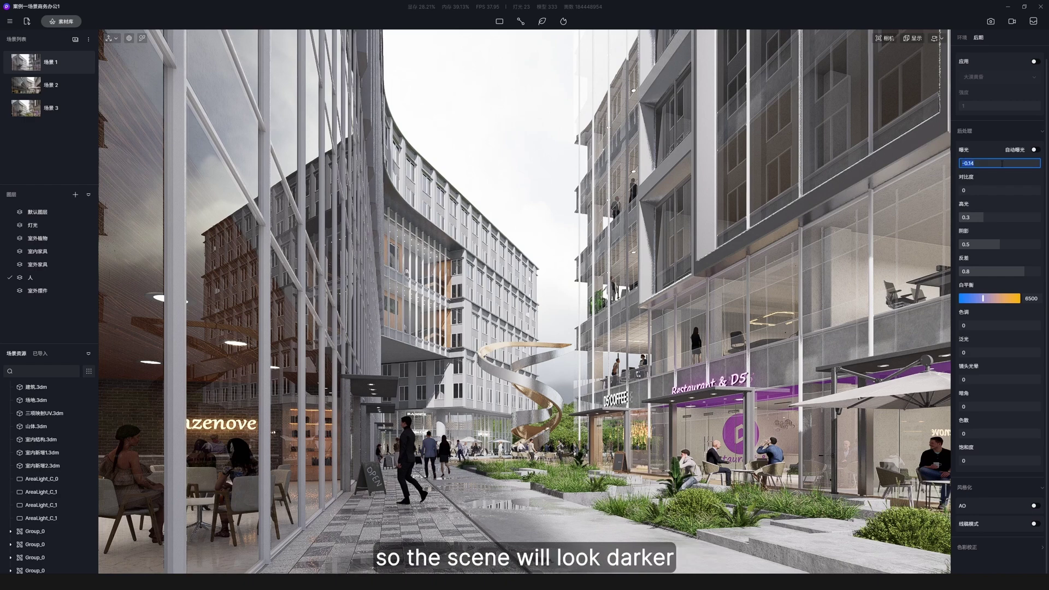
text(-0.17)
key(Return)
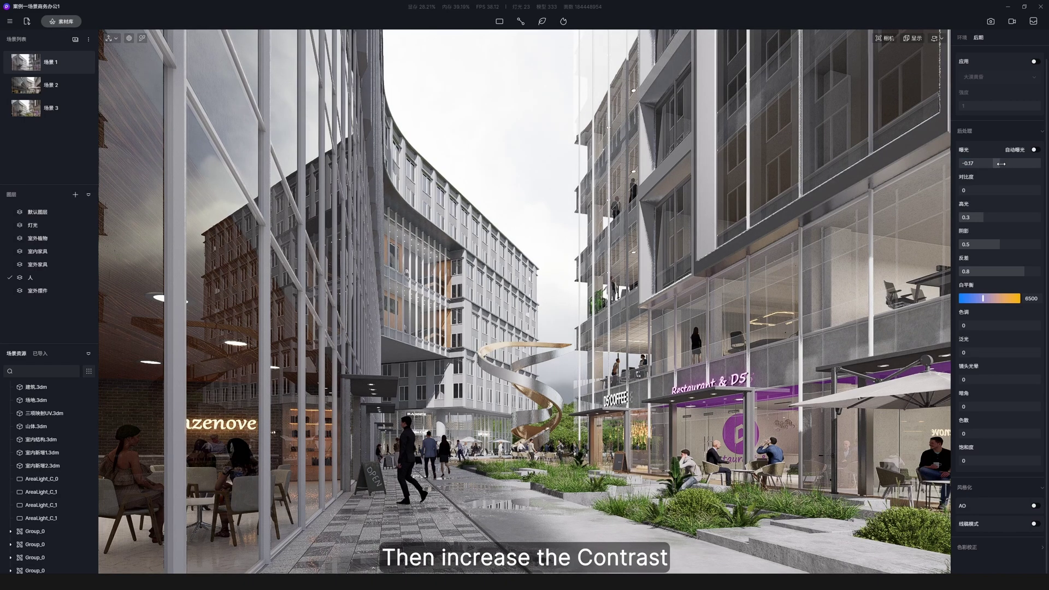
Adjust contrast to 0.05, highlights to 0.14 and shadows to 0.52
mouse_move(998, 193)
mouse_down()
mouse_move(1009, 192)
mouse_move(986, 190)
mouse_move(1004, 191)
mouse_up()
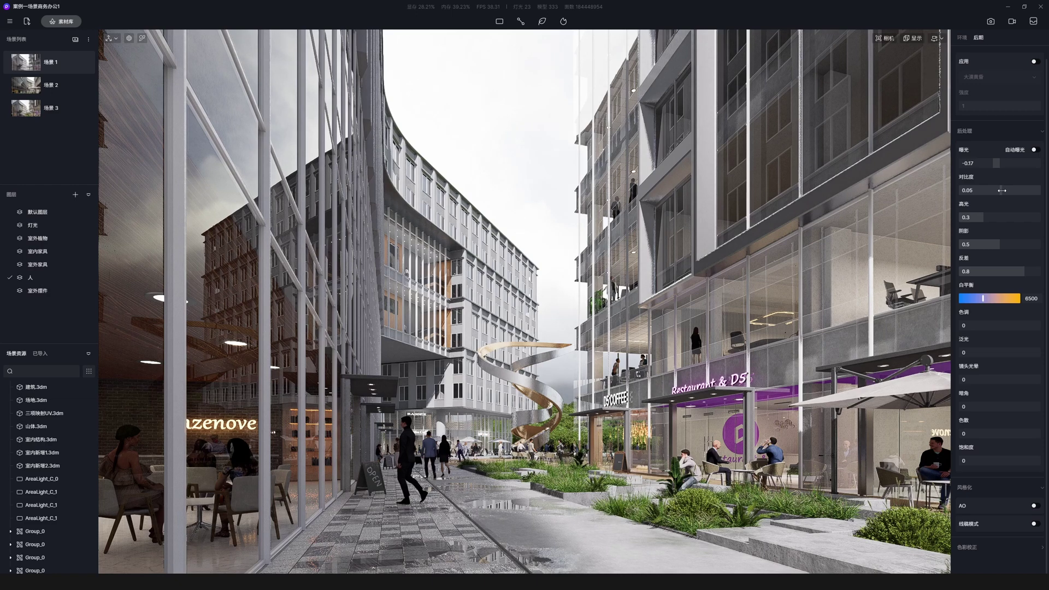
mouse_move(978, 217)
mouse_down()
mouse_move(1014, 217)
mouse_move(947, 216)
mouse_move(970, 219)
mouse_up()
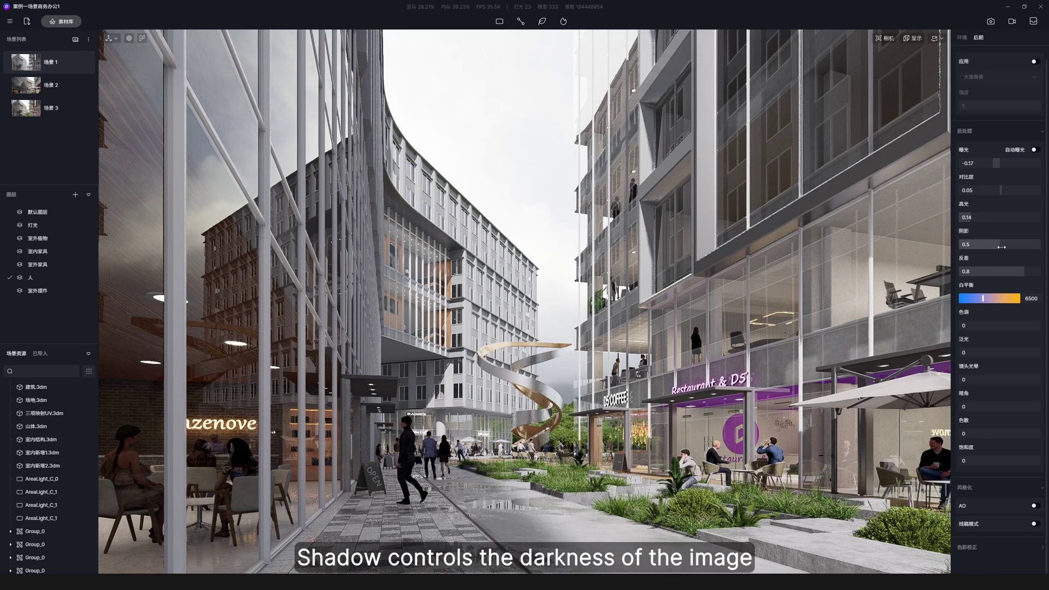
drag(999, 244, 993, 246)
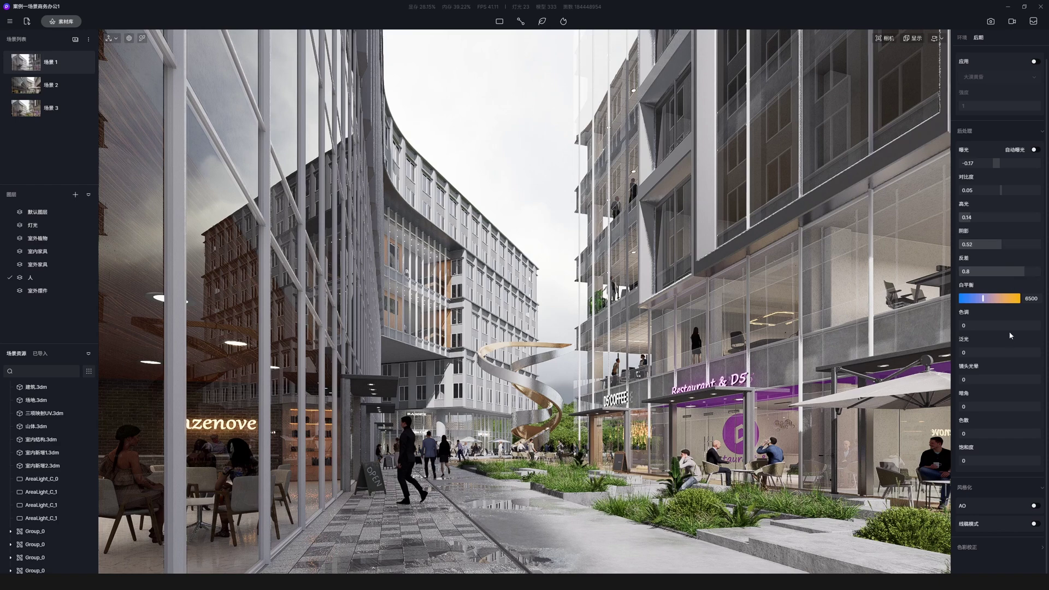
Drag white balance to 6800, tint to -0.02 and bloom to 0.38
drag(983, 298, 984, 298)
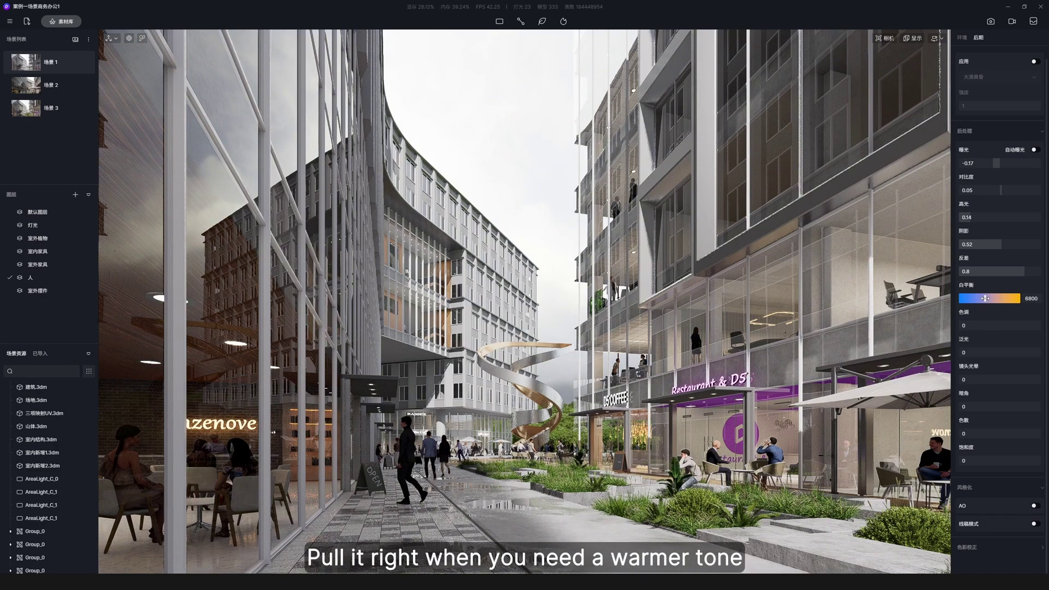
drag(1003, 326, 999, 323)
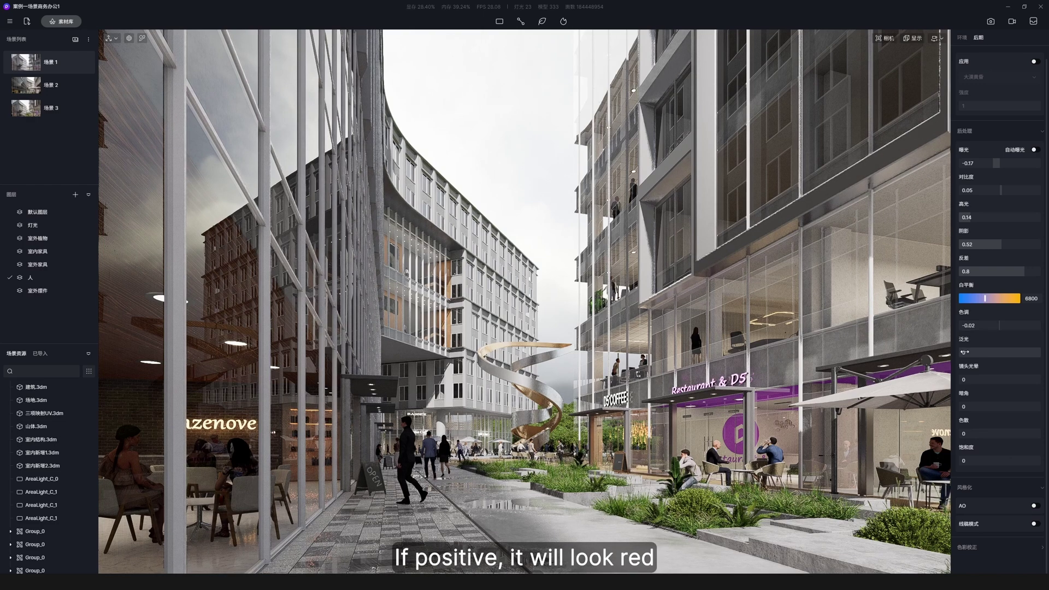
drag(963, 352, 990, 355)
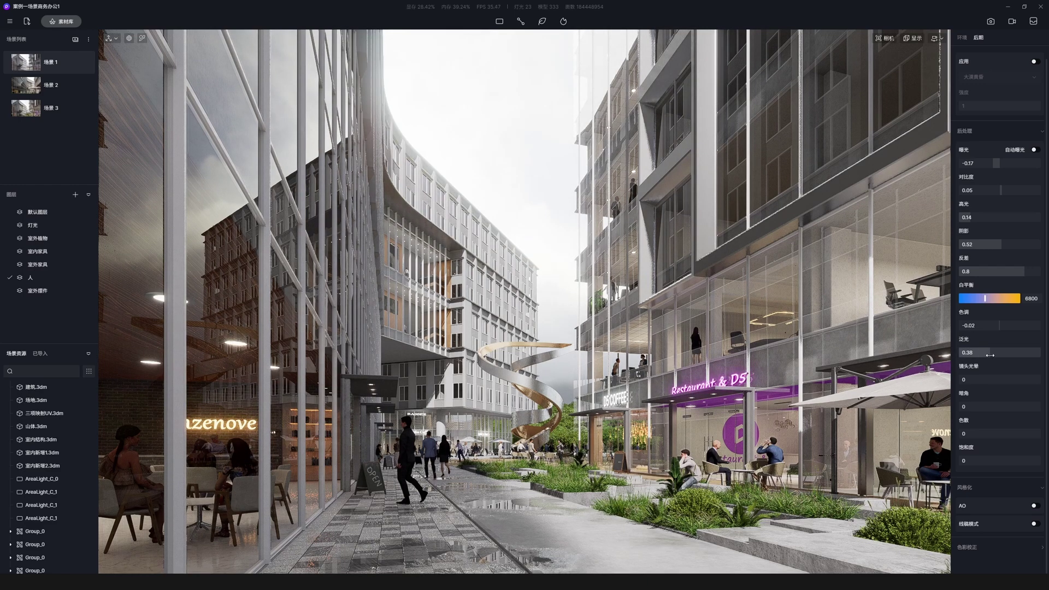
Reduce bloom to 0.21 and add a 0.3 vignette
click(990, 355)
text(0.21)
key(Return)
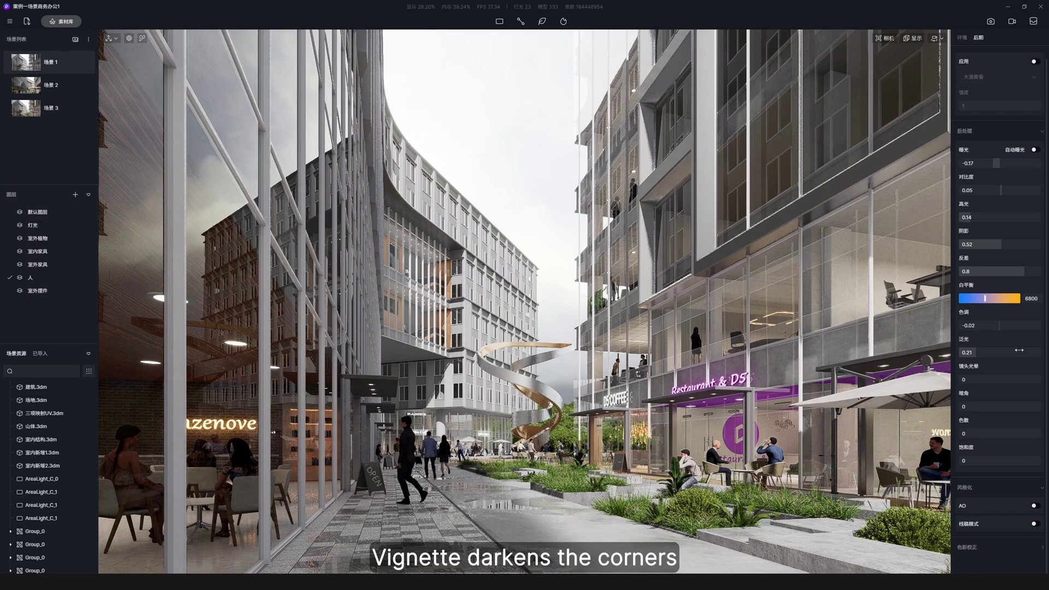
drag(960, 407, 983, 407)
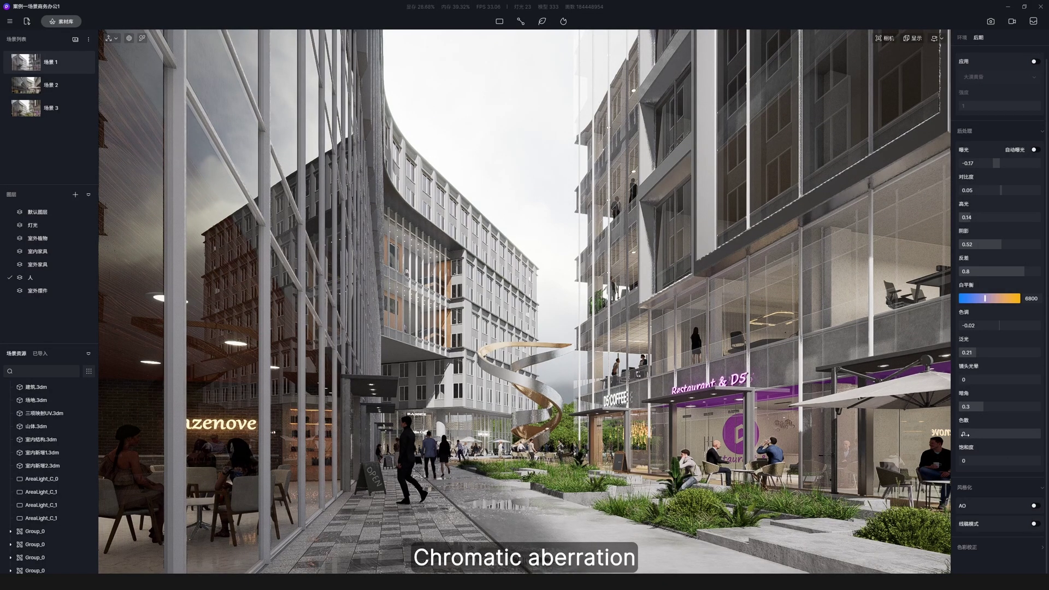
Add 0.16 chromatic aberration and set saturation to 0.05
drag(958, 433, 993, 432)
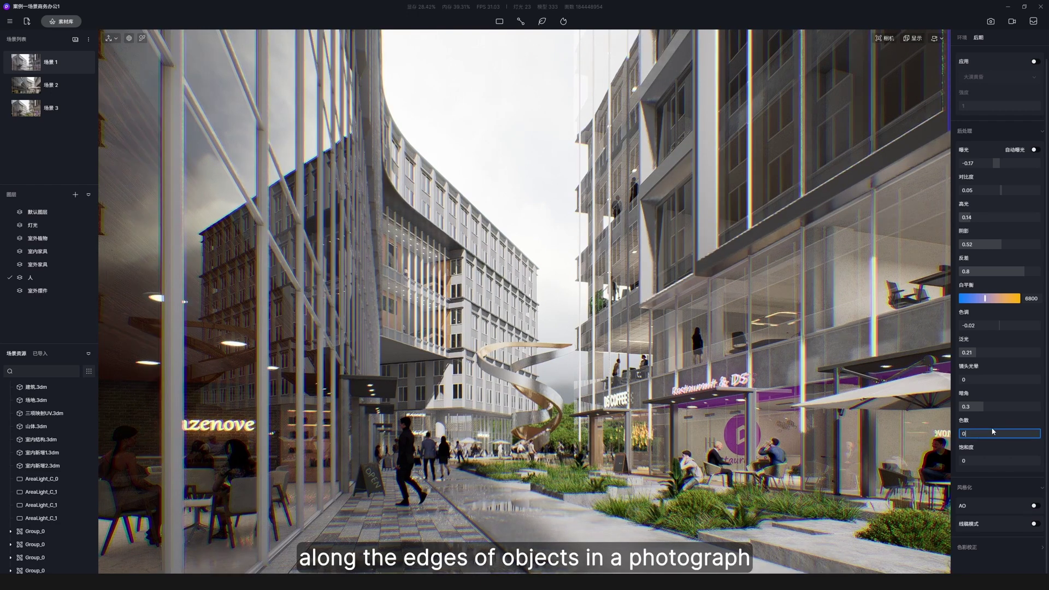
text(0.16)
key(Return)
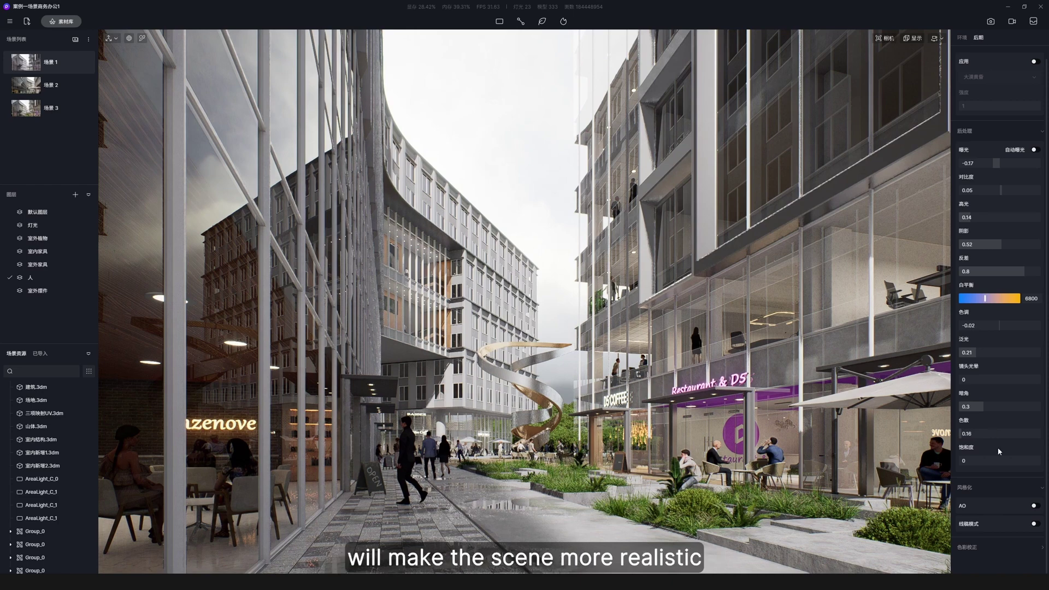
drag(998, 462, 1003, 469)
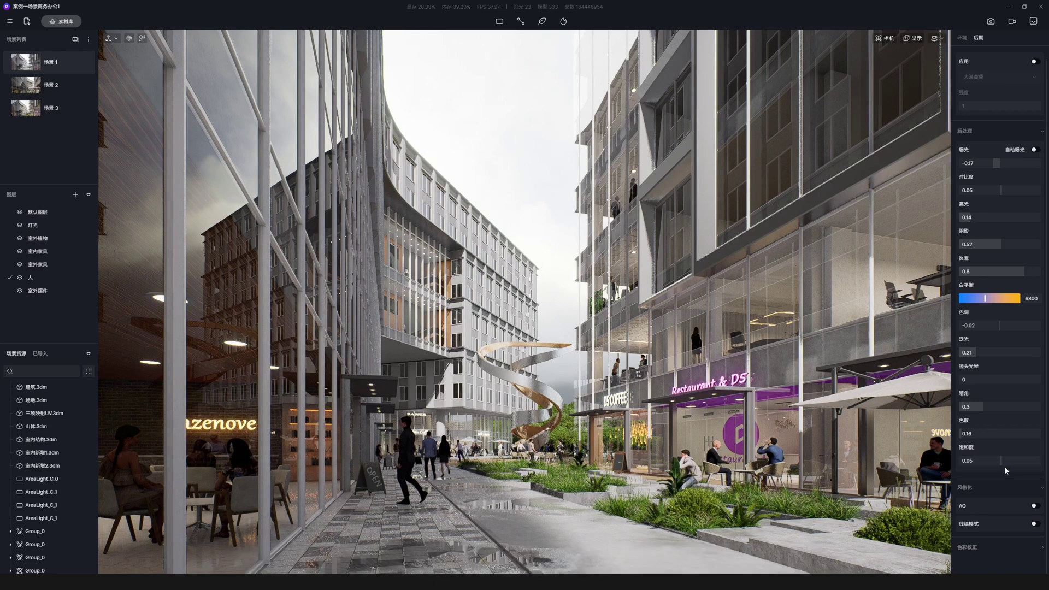
Enable the 现代都市 LUT at 0.1 intensity and update Scene 1 with the changes
scroll(997, 453, up, 1)
click(1034, 75)
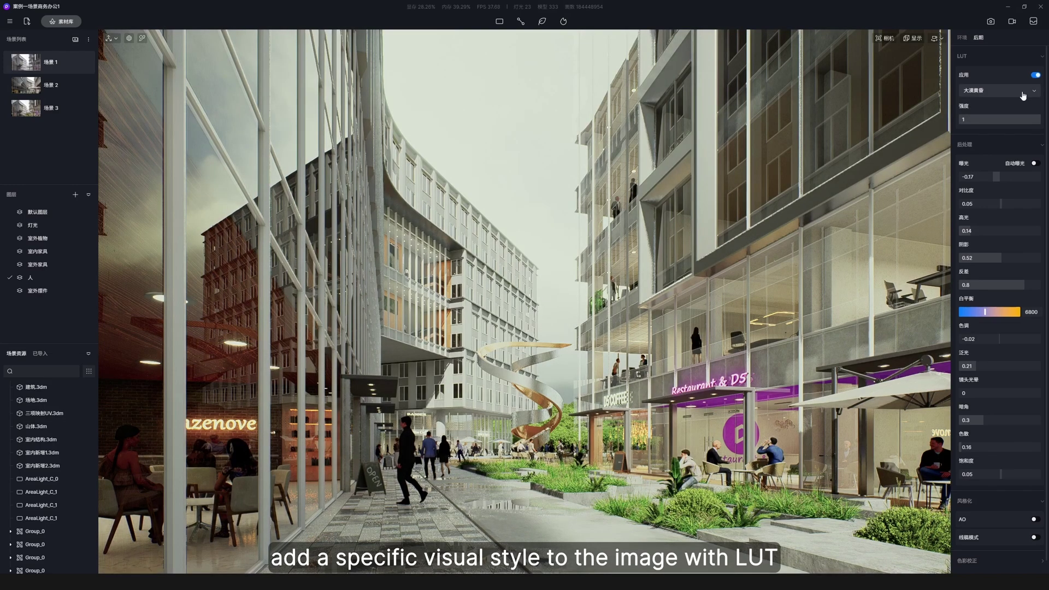
click(1021, 91)
click(1001, 134)
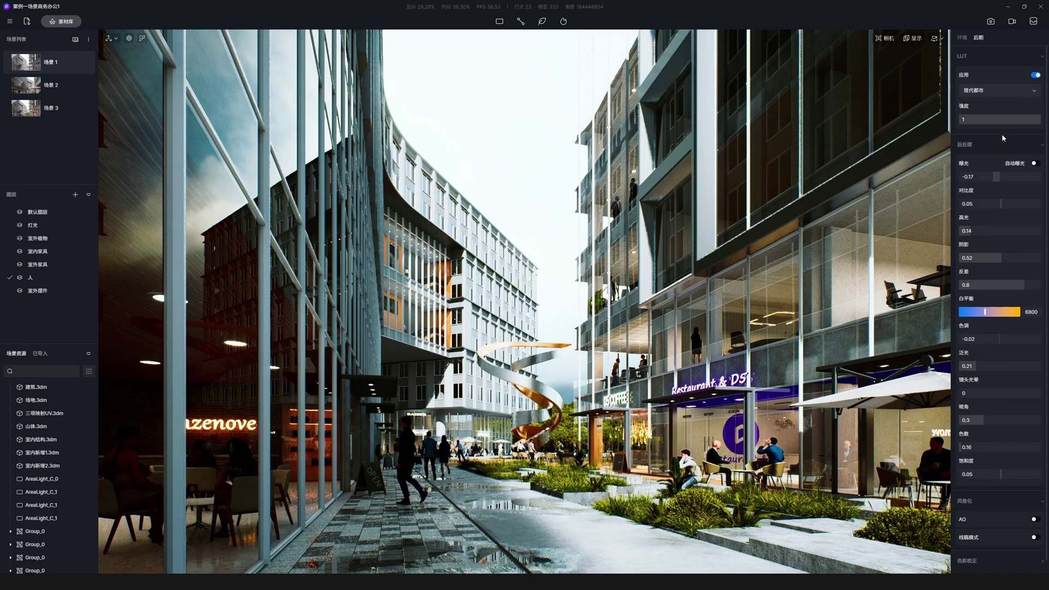
drag(1033, 119, 937, 122)
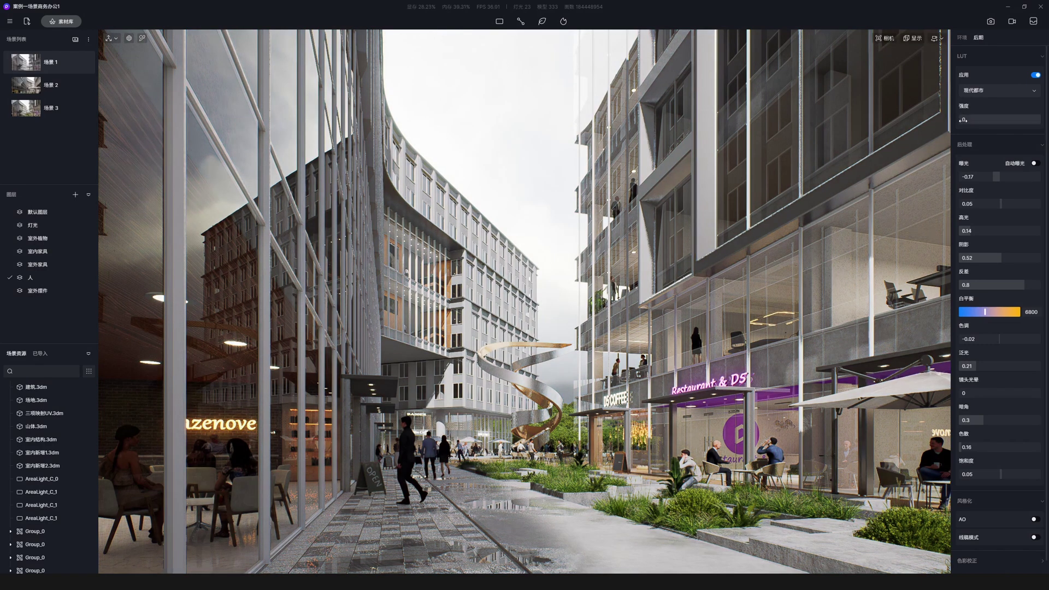
drag(959, 119, 967, 120)
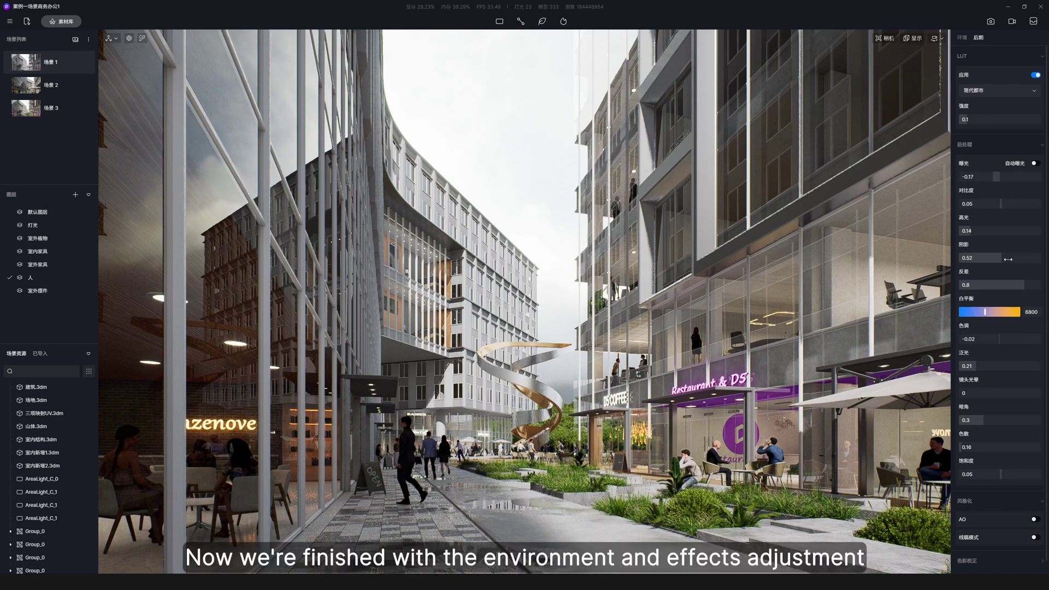
mouse_move(83, 64)
click(83, 64)
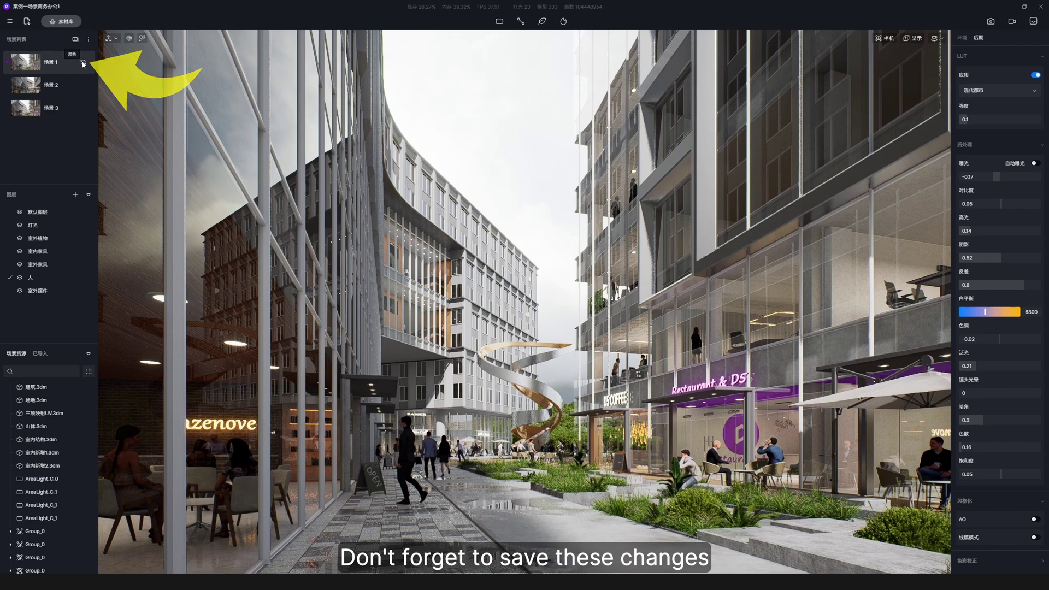